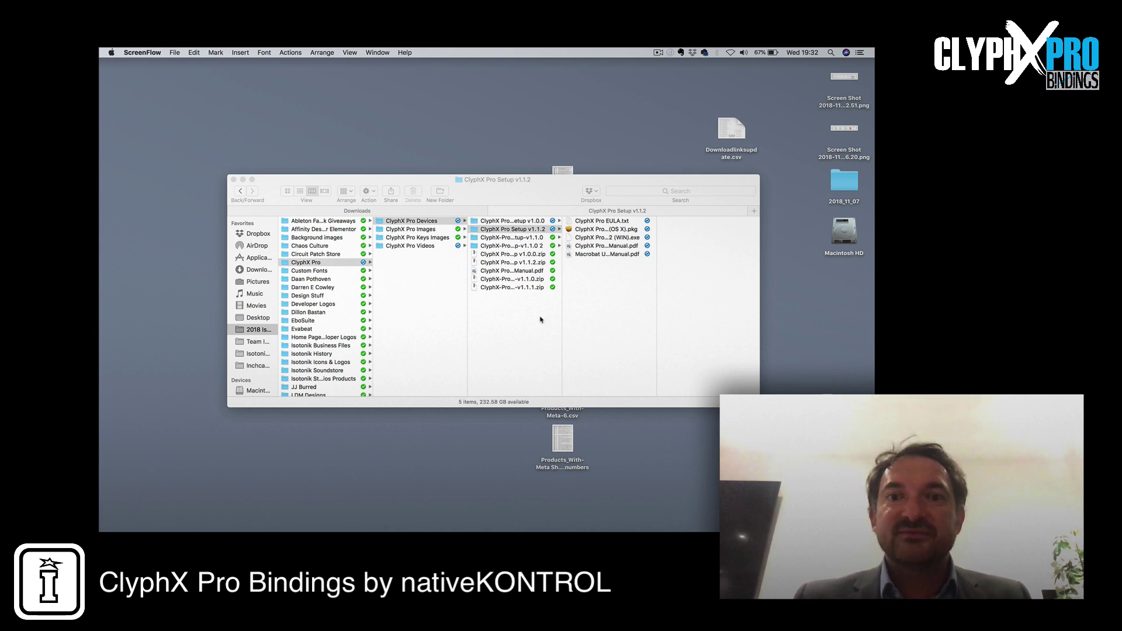
Step: Widen Finder's third and fourth columns until the full ClyphX Pro setup file names show
click(561, 286)
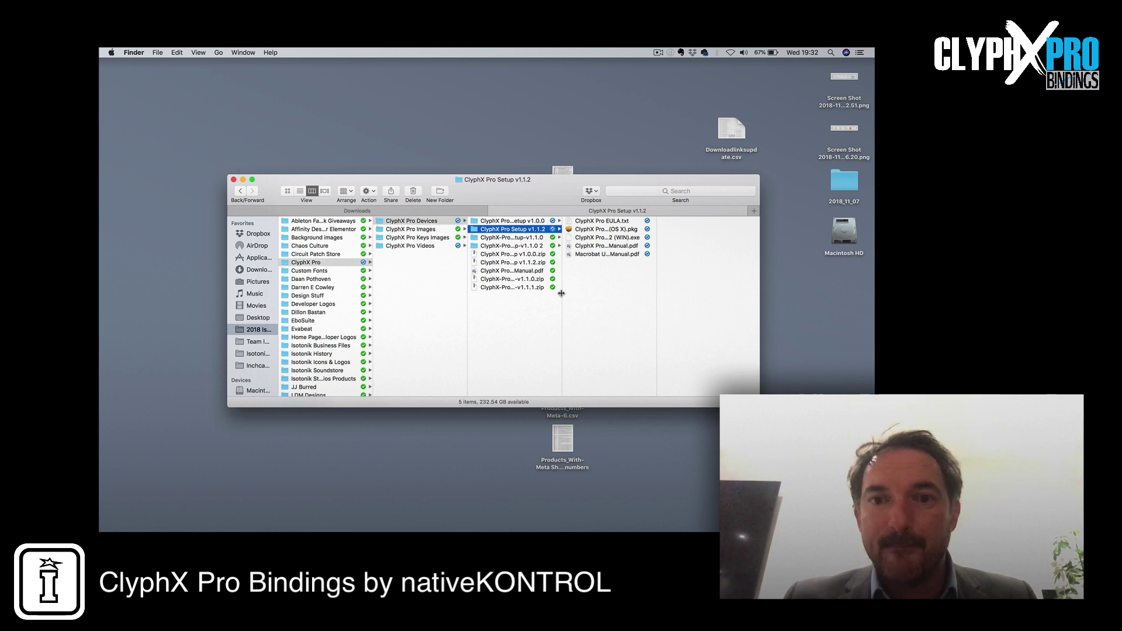
drag(561, 293, 608, 296)
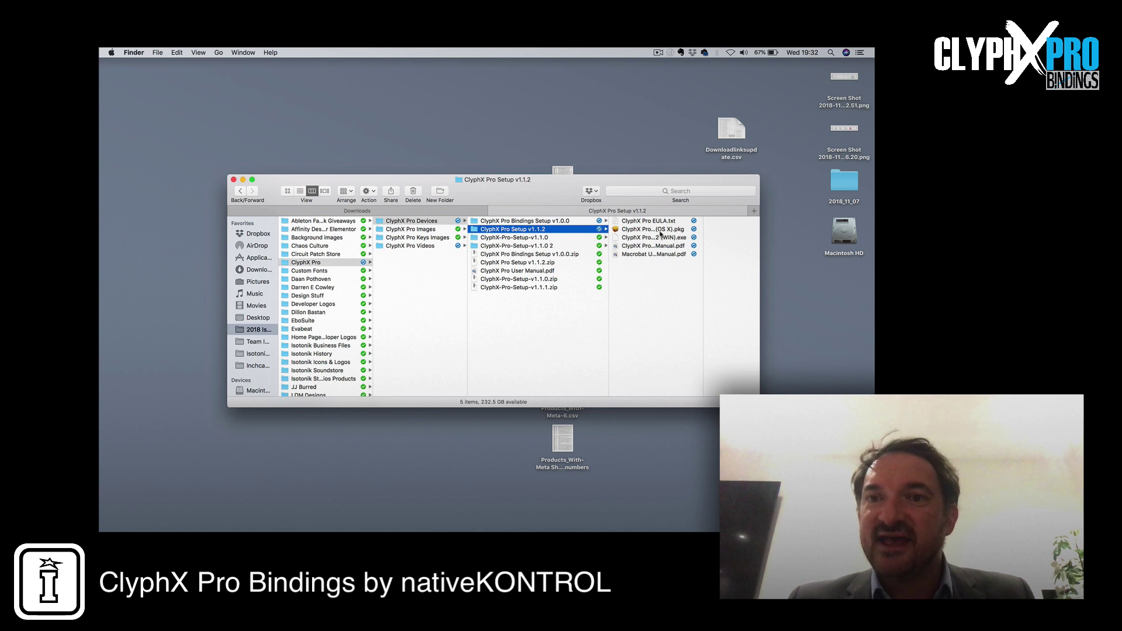
drag(703, 247, 742, 250)
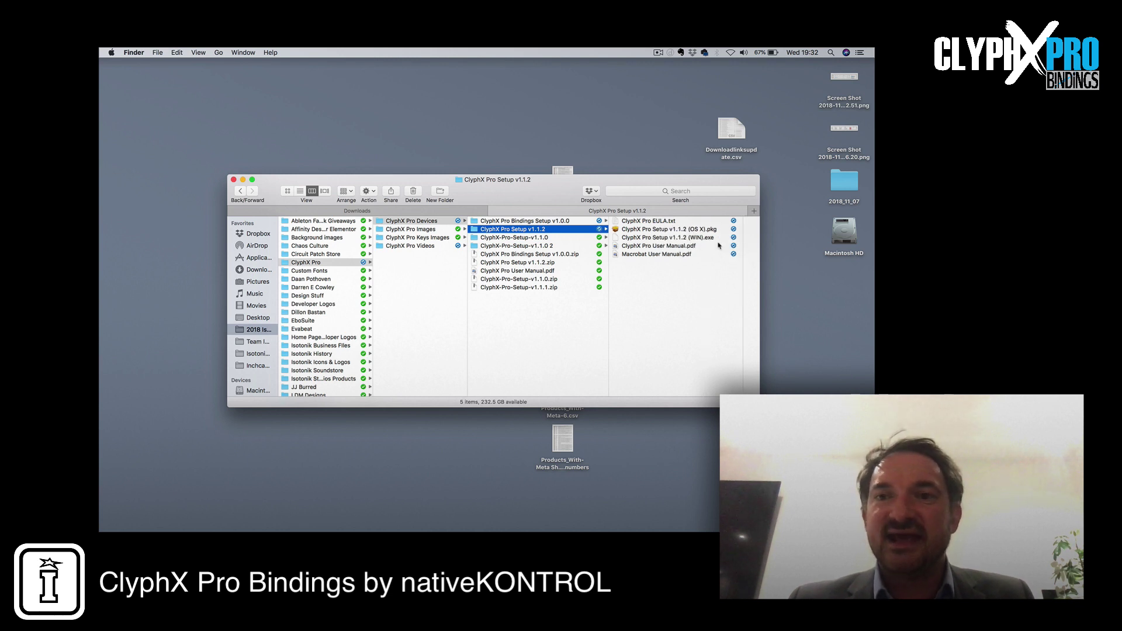
Step: Launch ClyphX Pro Setup v1.1.2 (OS X).pkg, accept the license and start the standard install
double_click(668, 230)
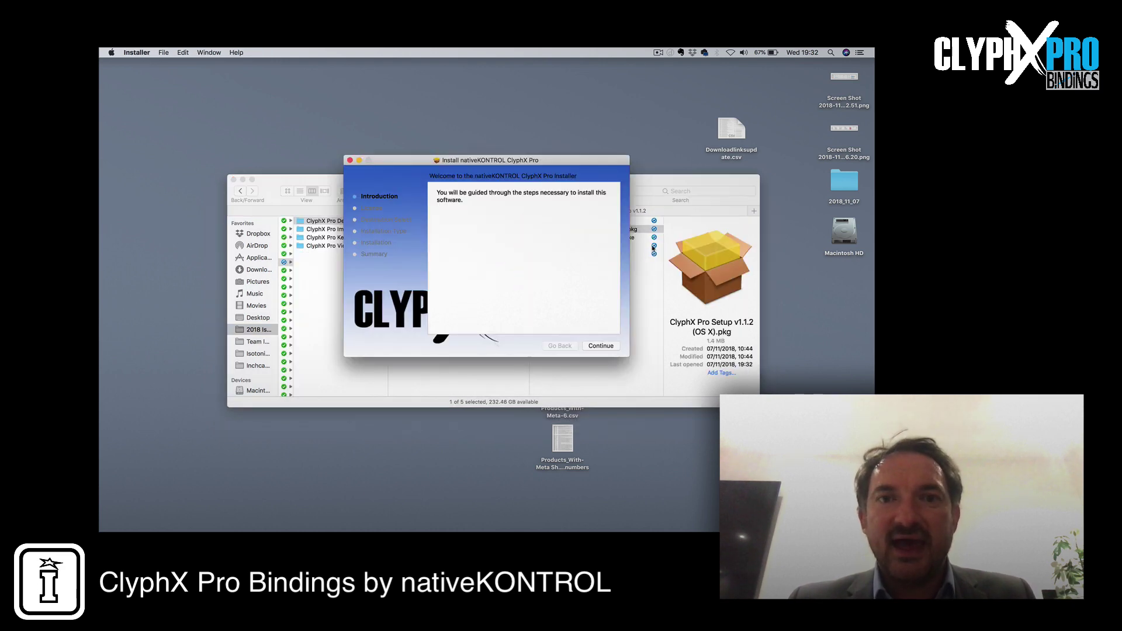
click(611, 347)
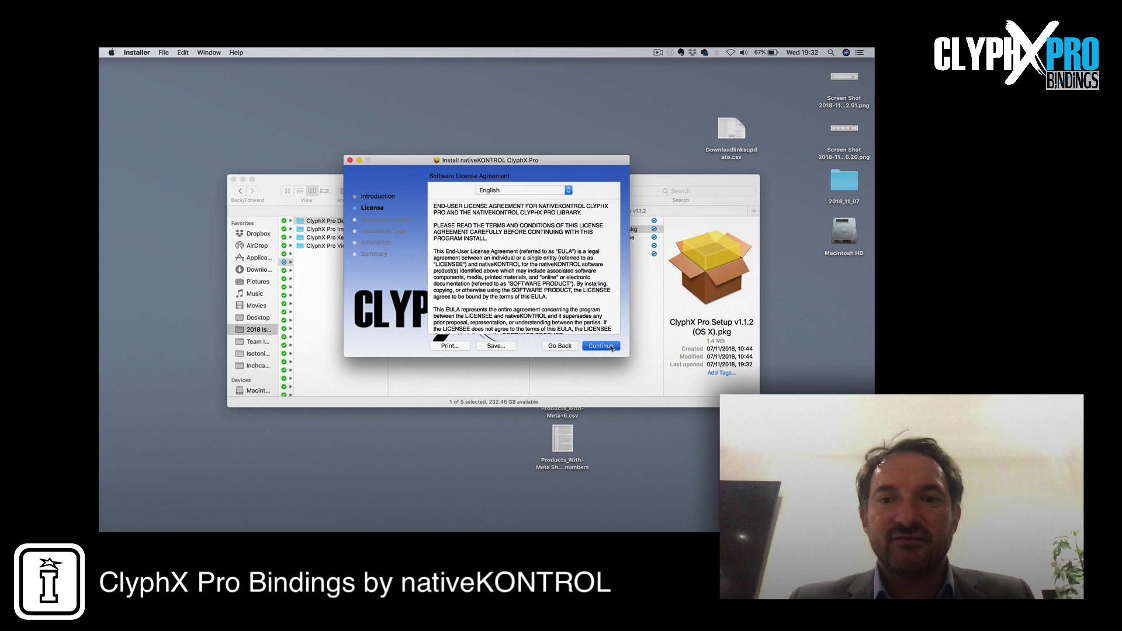
click(611, 347)
click(581, 238)
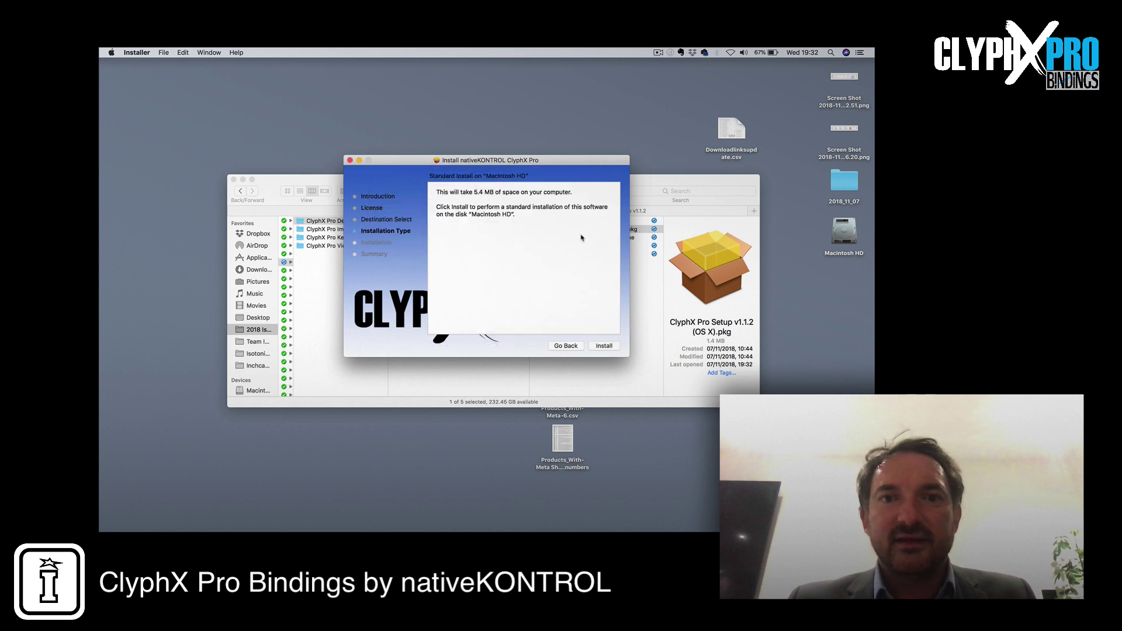
click(606, 345)
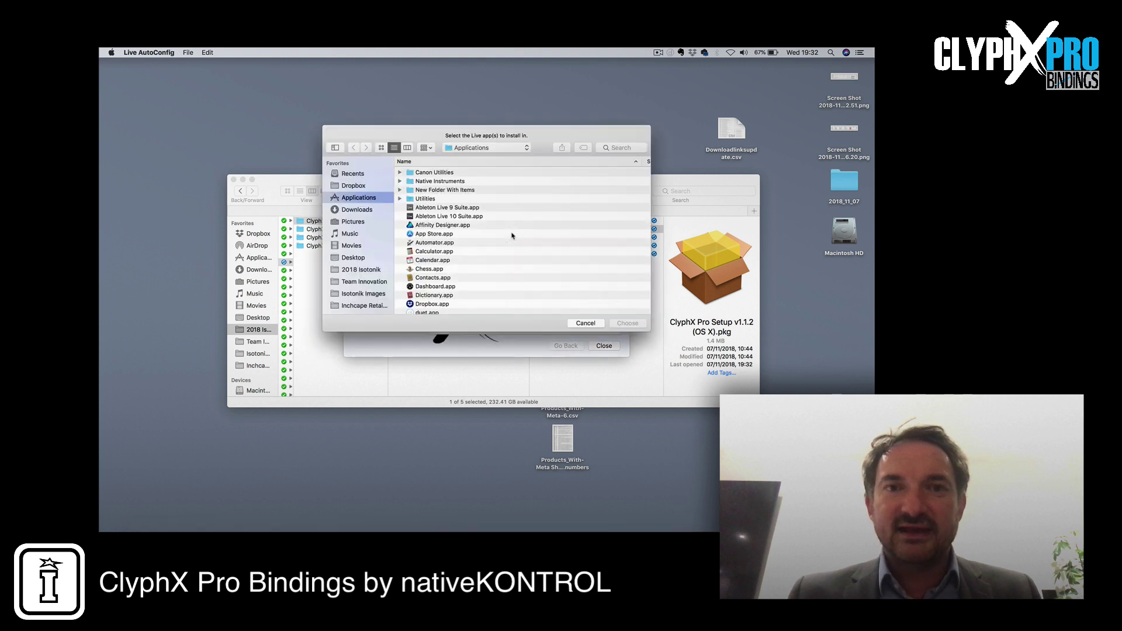
Step: Target Ableton Live 10 Suite.app, decline other Live apps, skip the Trash prompt, and close
click(460, 217)
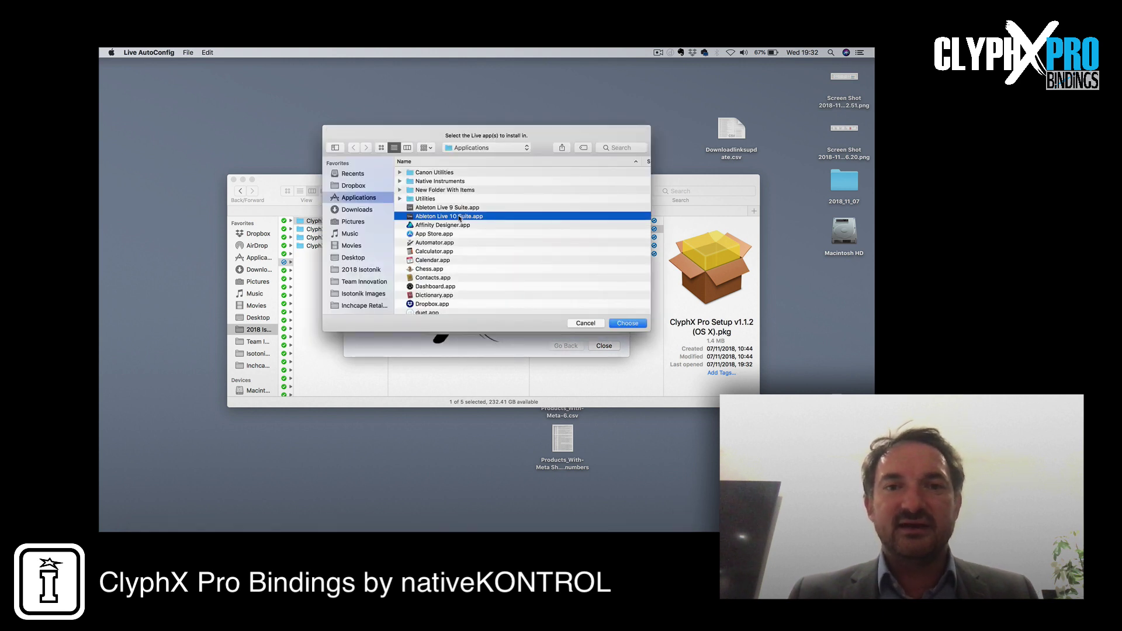
click(628, 323)
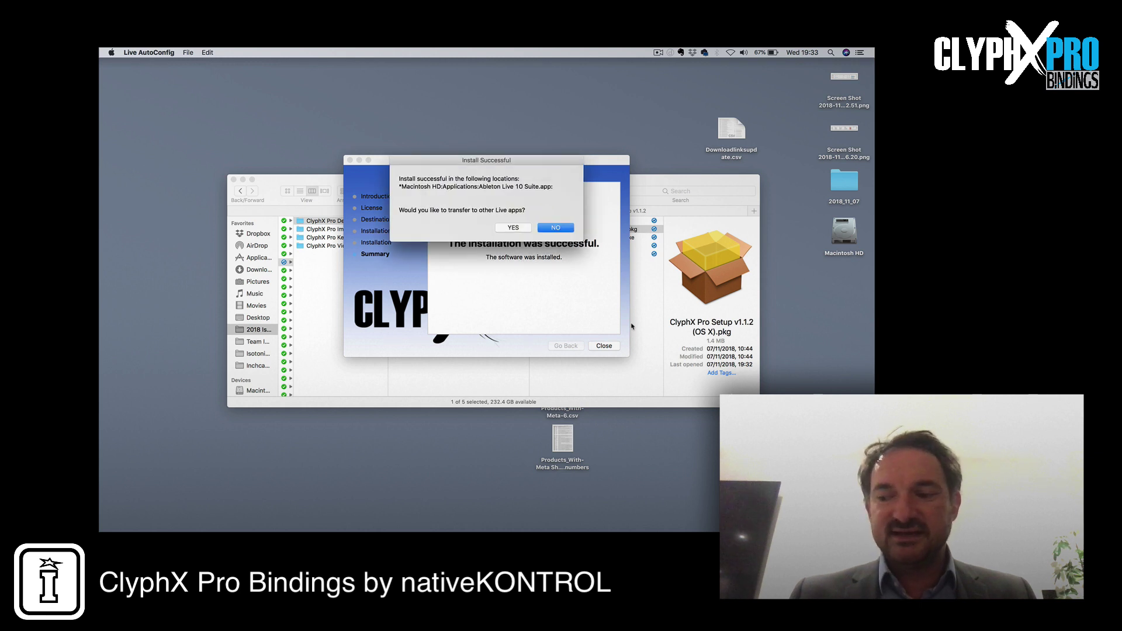
click(555, 227)
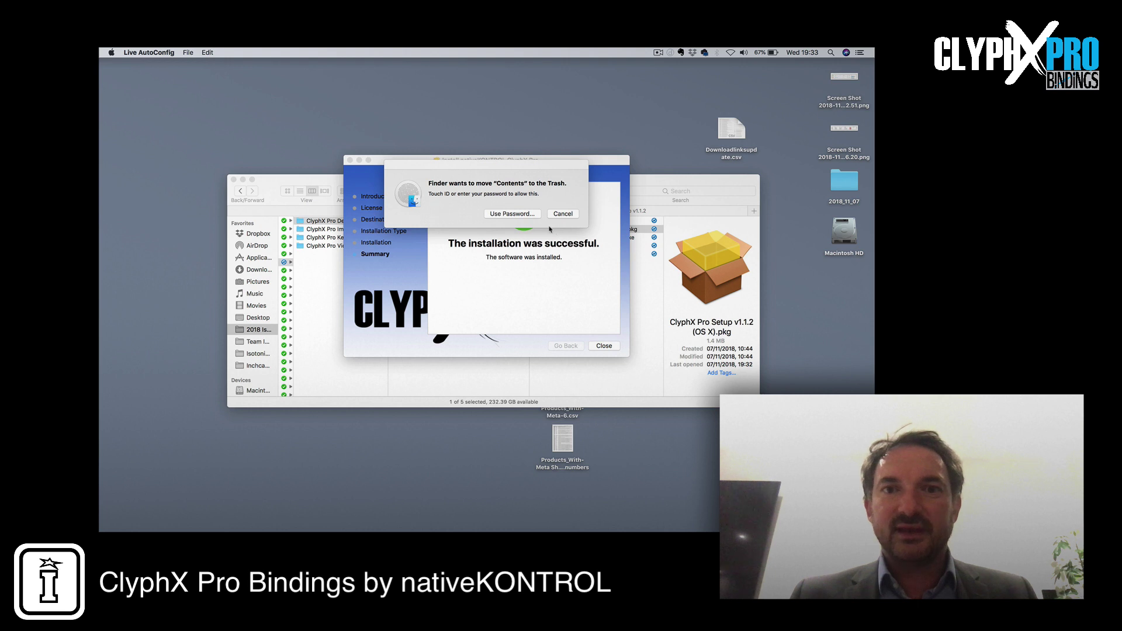
click(518, 214)
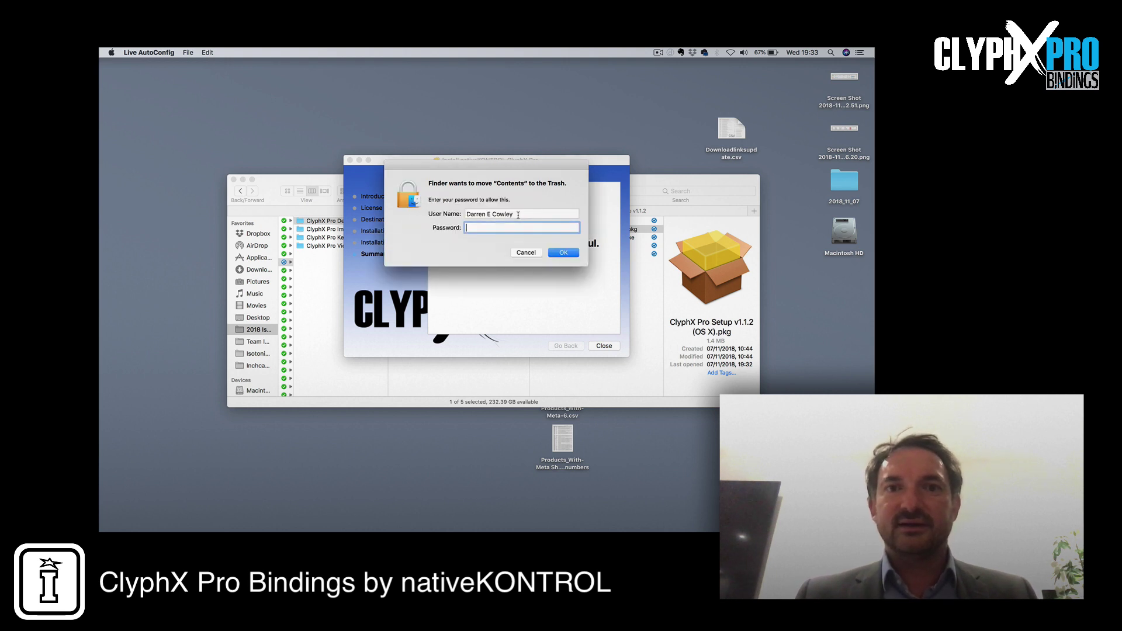
click(526, 253)
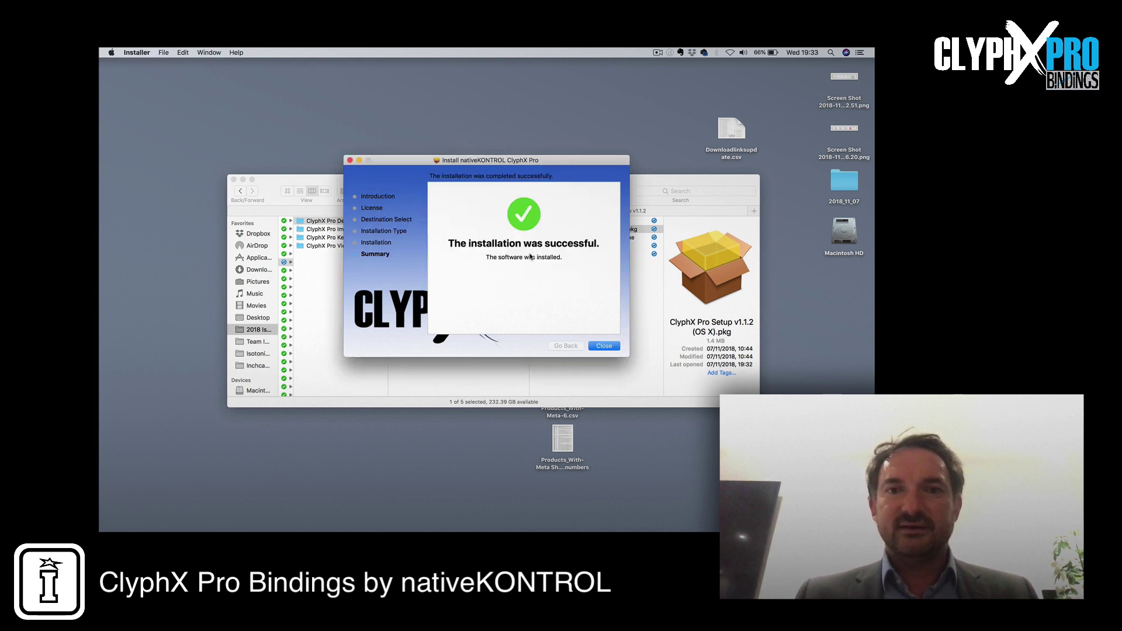
click(350, 161)
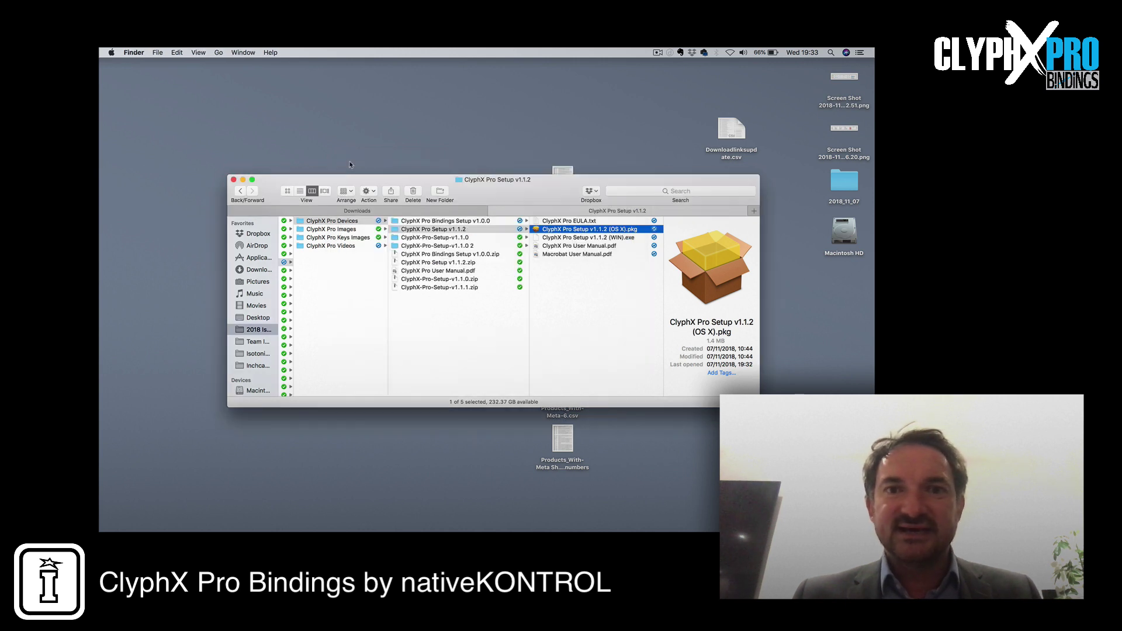
Step: Open ClyphX Pro Bindings Setup v1.0.0 (OS X).pkg via right-click Open, bypassing the unidentified-developer block
click(456, 222)
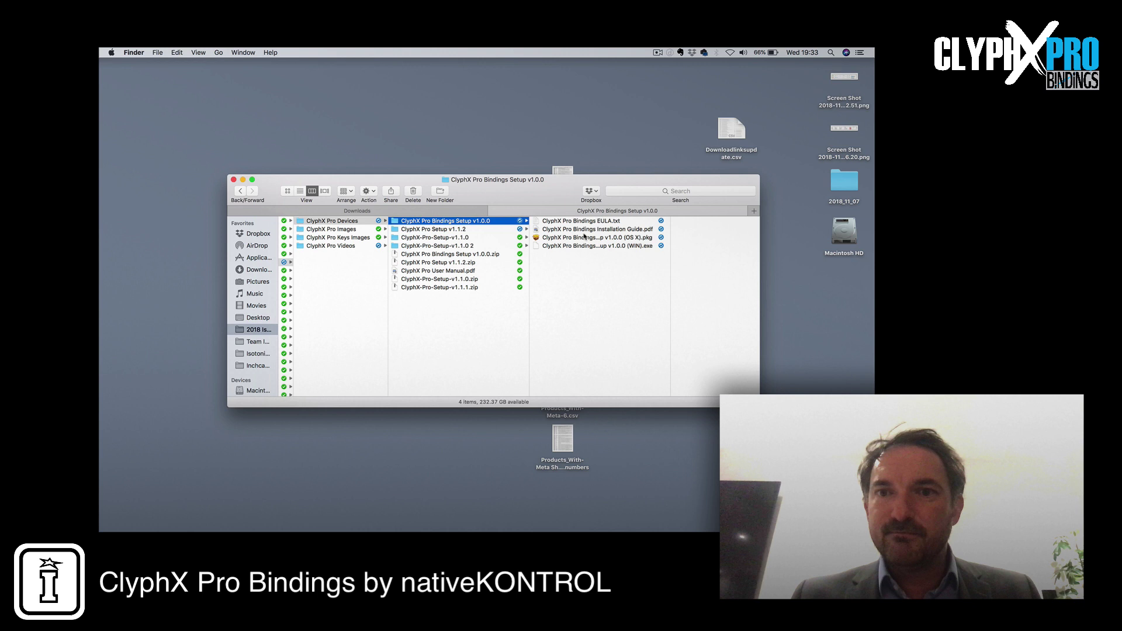
double_click(582, 238)
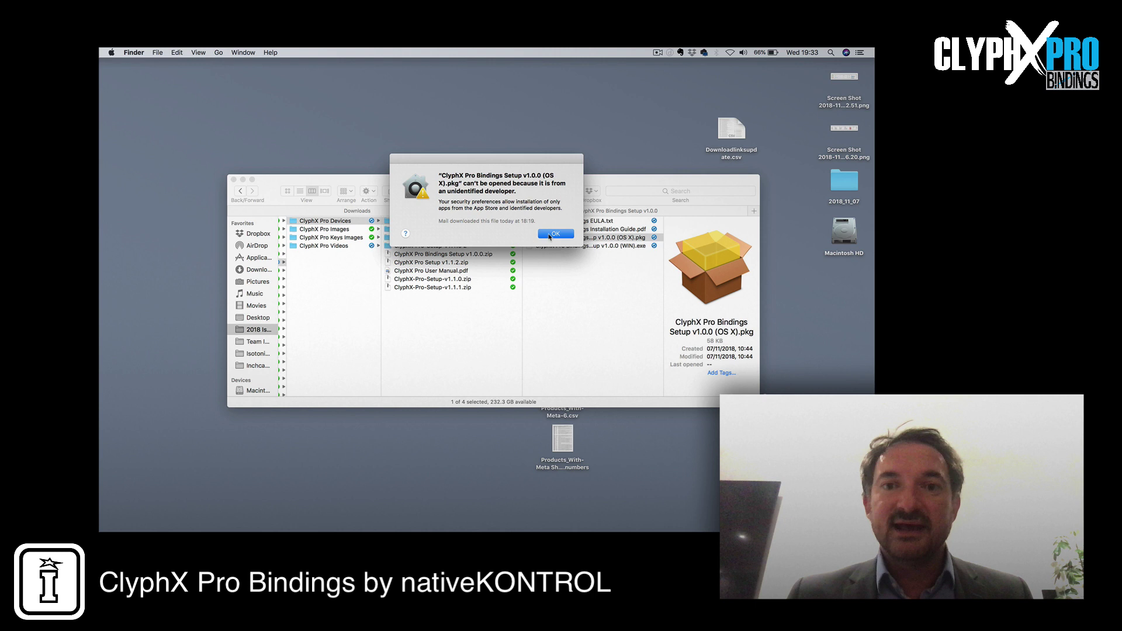
click(549, 235)
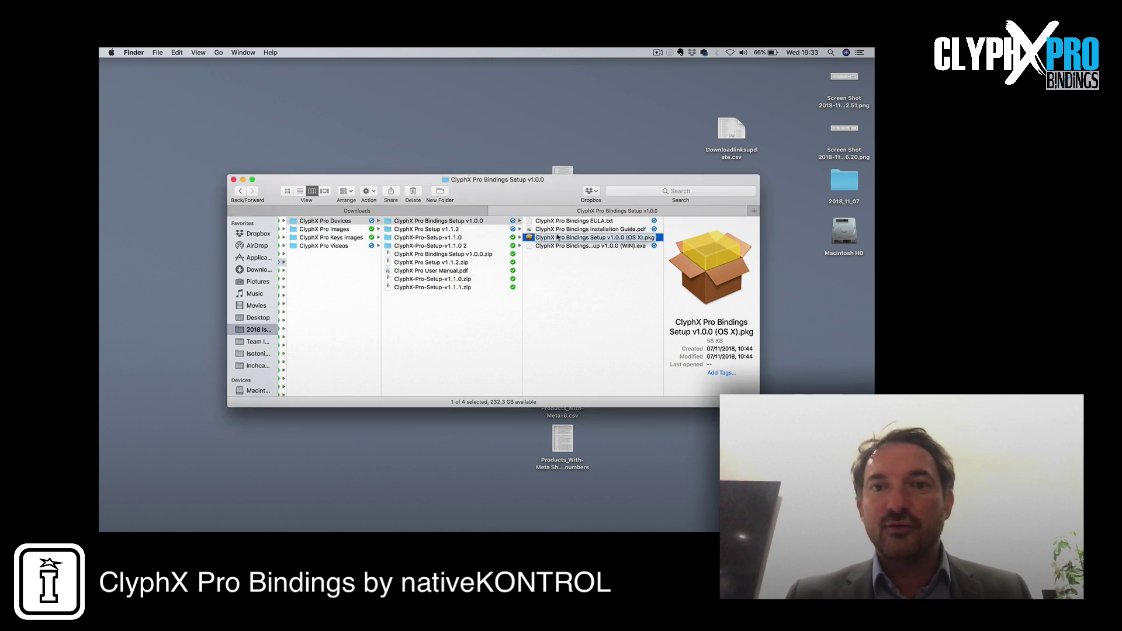
right_click(555, 240)
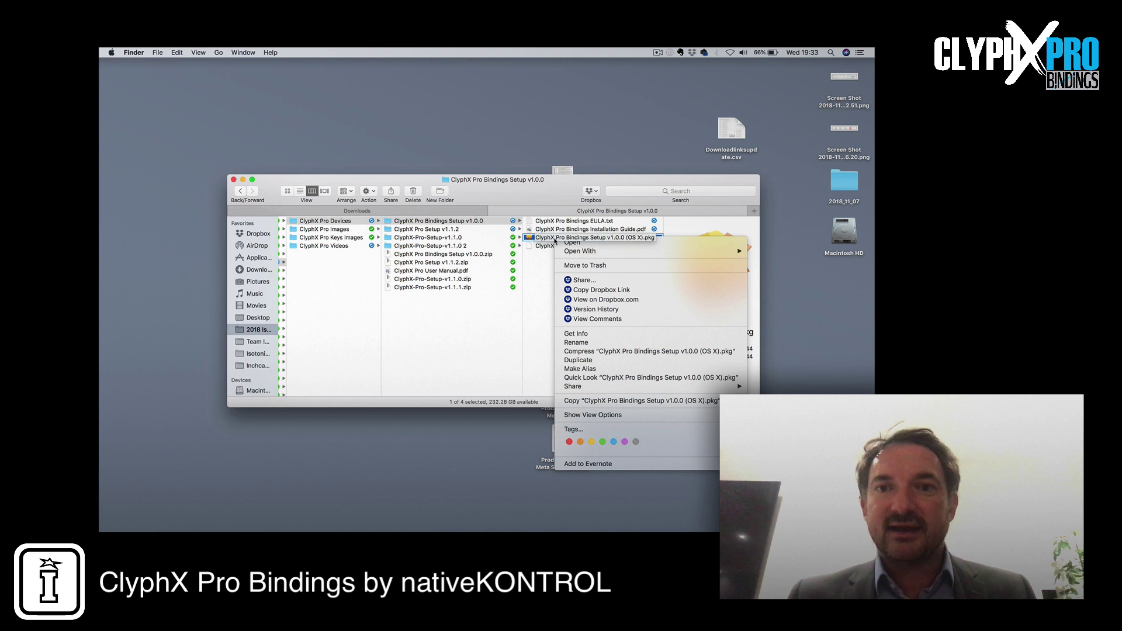
click(566, 244)
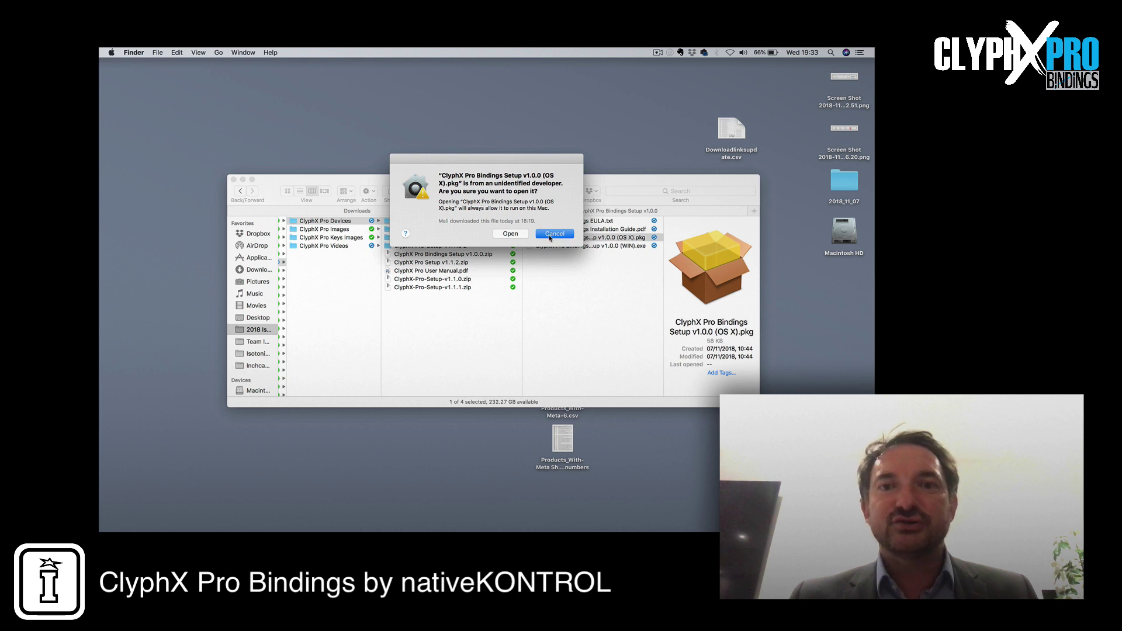
click(511, 233)
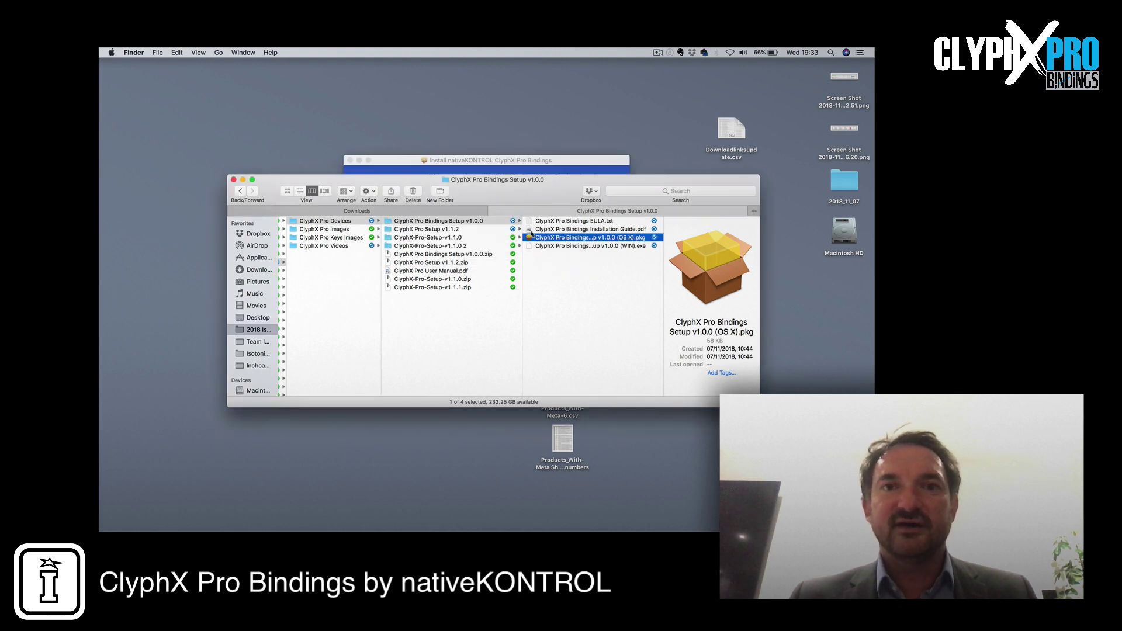
Step: Accept the Bindings license agreement and start the installation
click(608, 349)
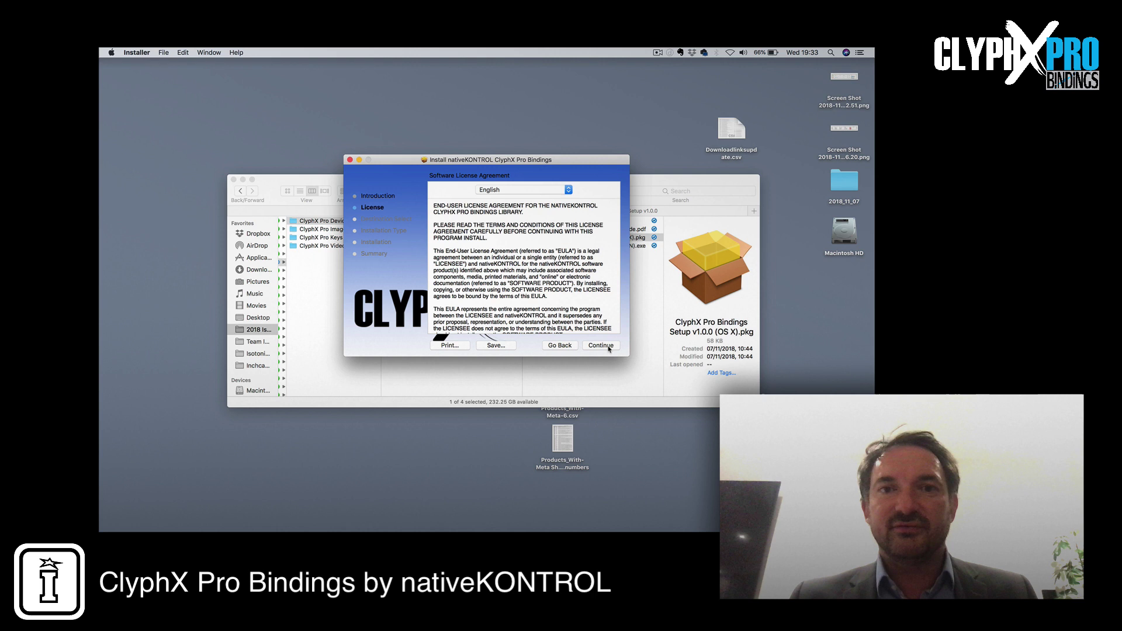
click(608, 348)
click(579, 234)
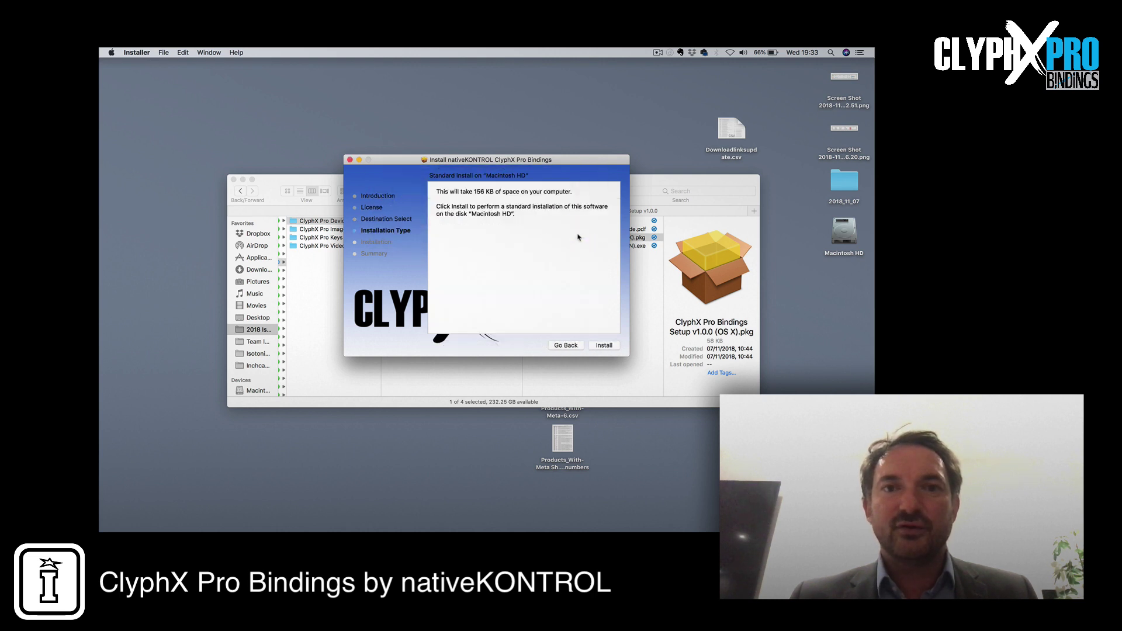
click(600, 345)
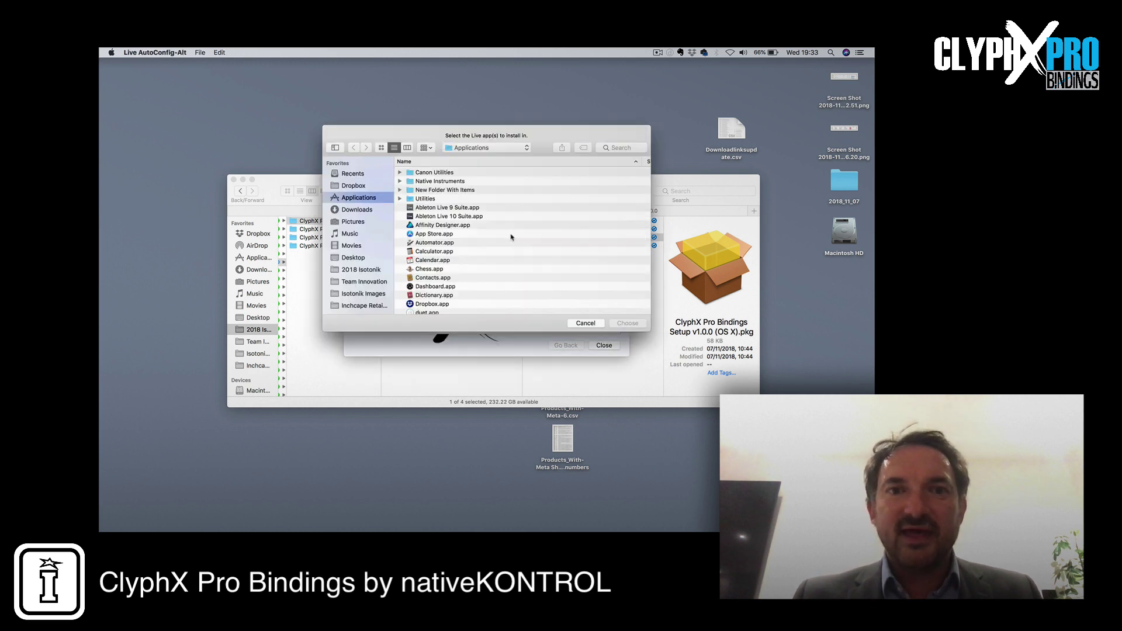
Step: Target Ableton Live 10 Suite.app, decline other Live apps, dismiss the Trash prompt, and close
click(449, 217)
click(634, 326)
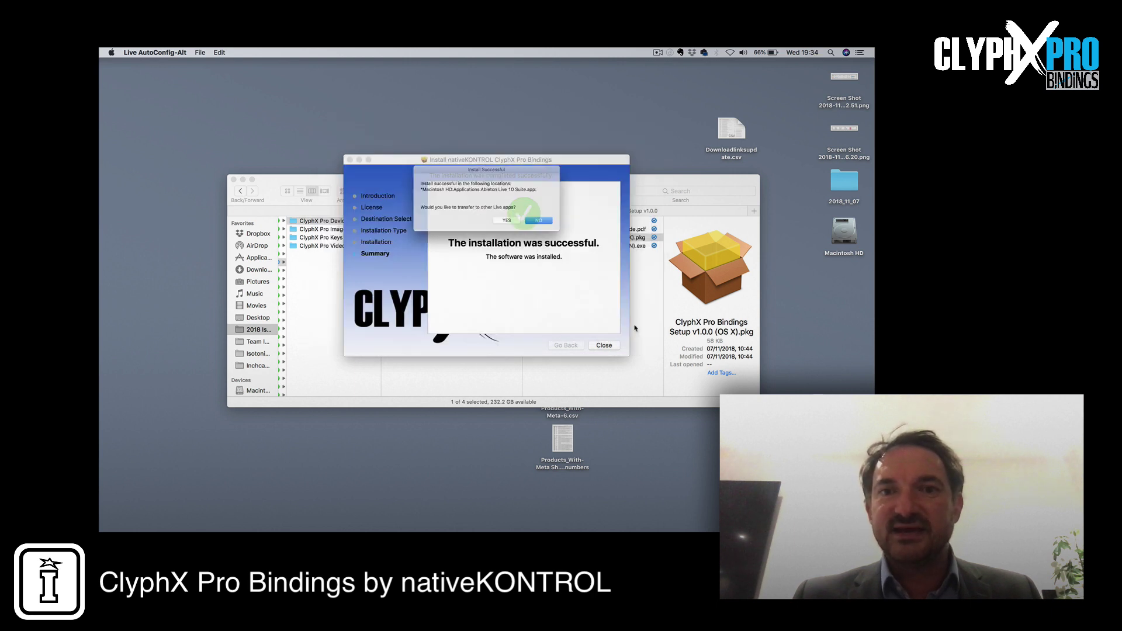
click(555, 228)
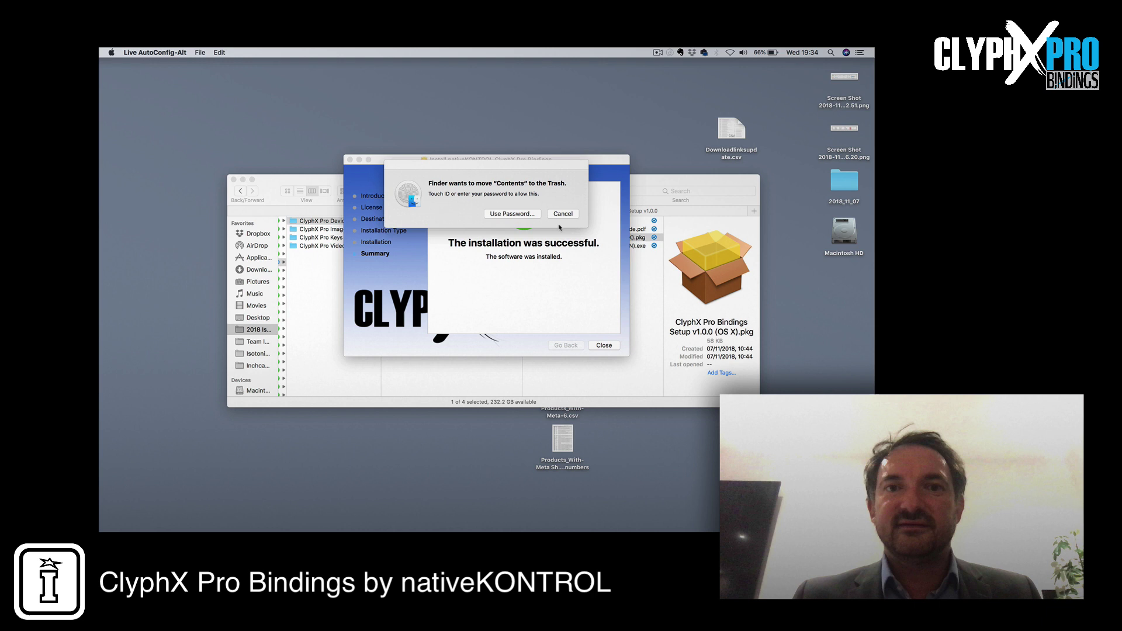
click(558, 215)
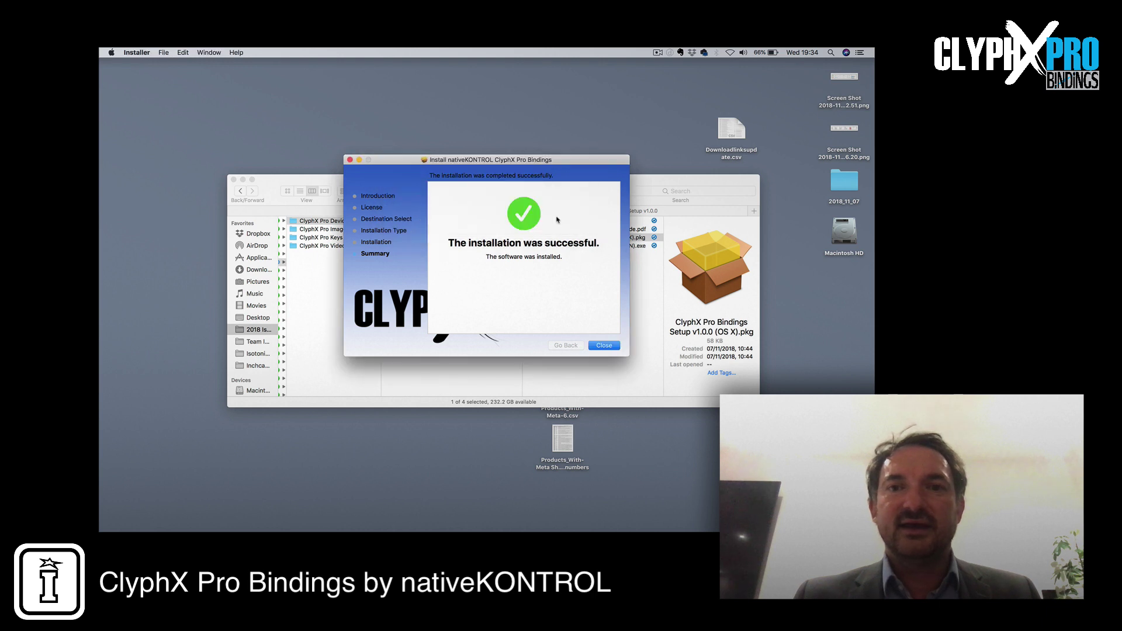
click(349, 160)
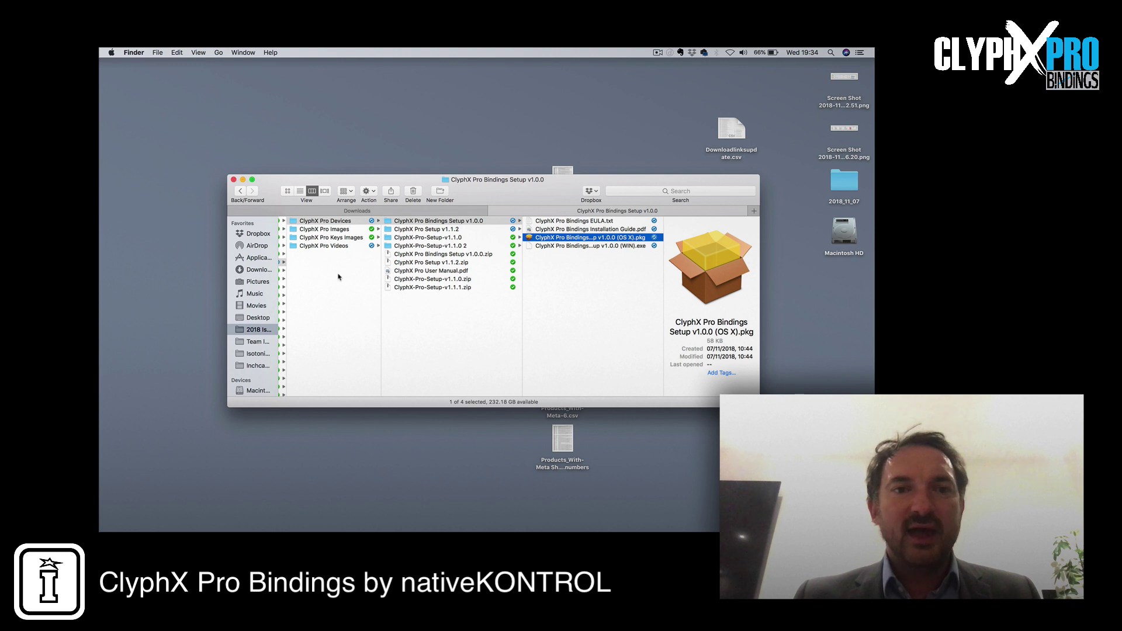
scroll(339, 276, left, 5)
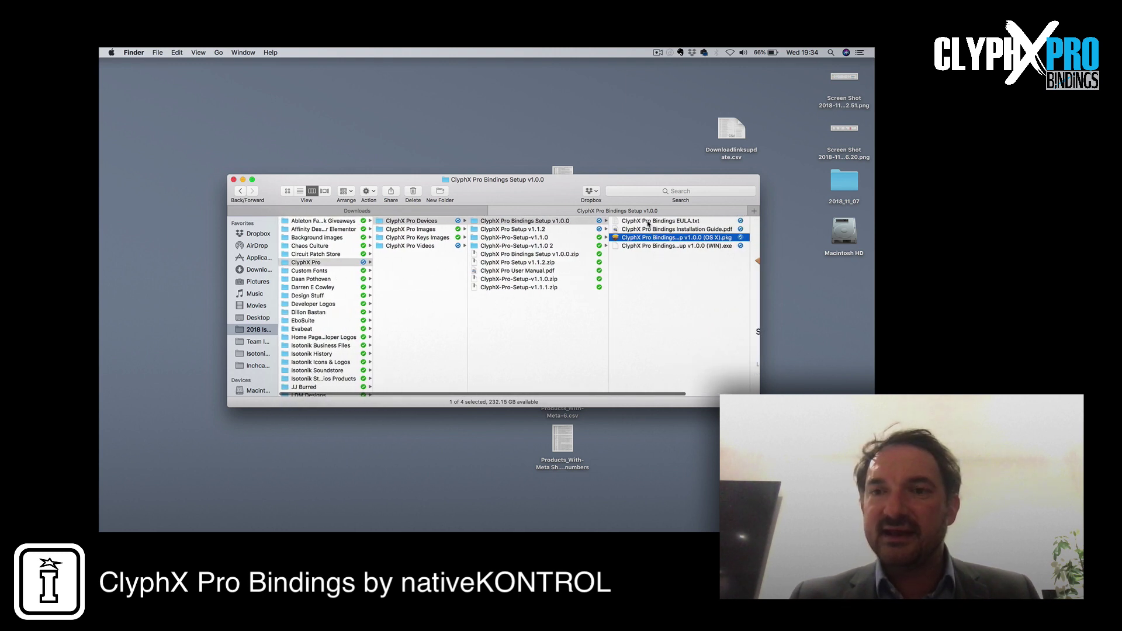
double_click(648, 229)
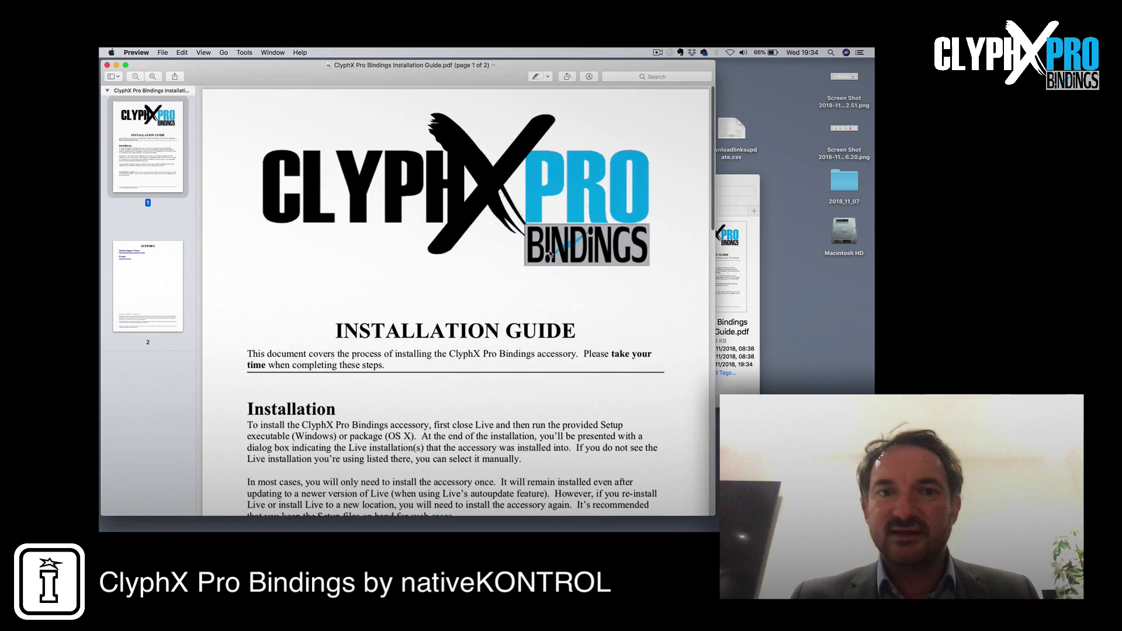
scroll(448, 301, down, 5)
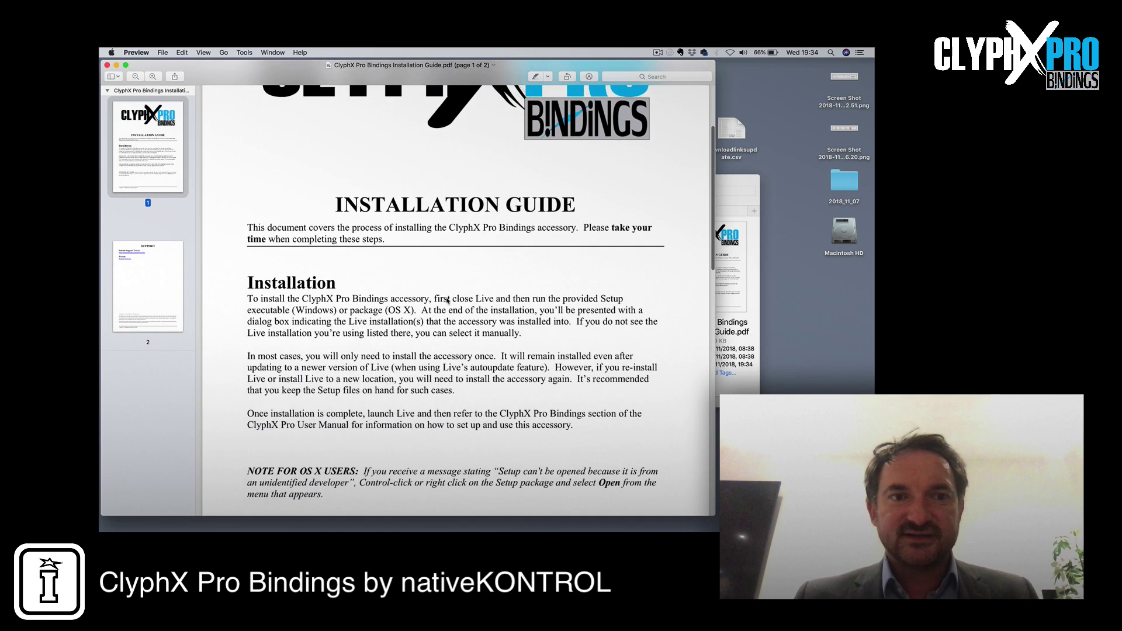
scroll(448, 301, down, 5)
scroll(448, 301, down, 1)
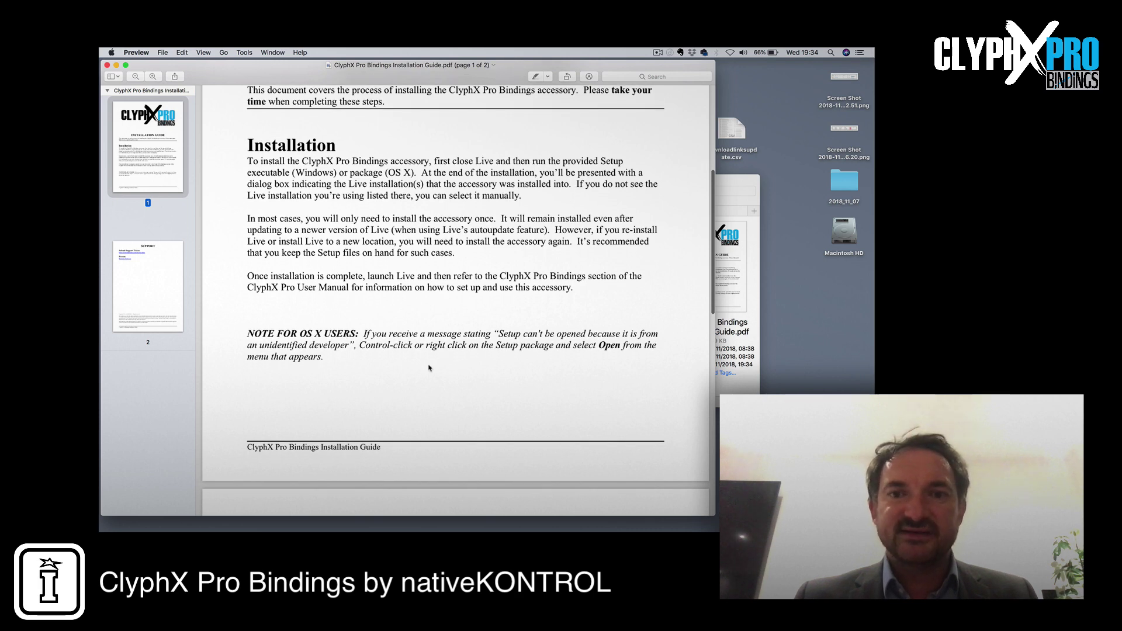
scroll(429, 369, down, 8)
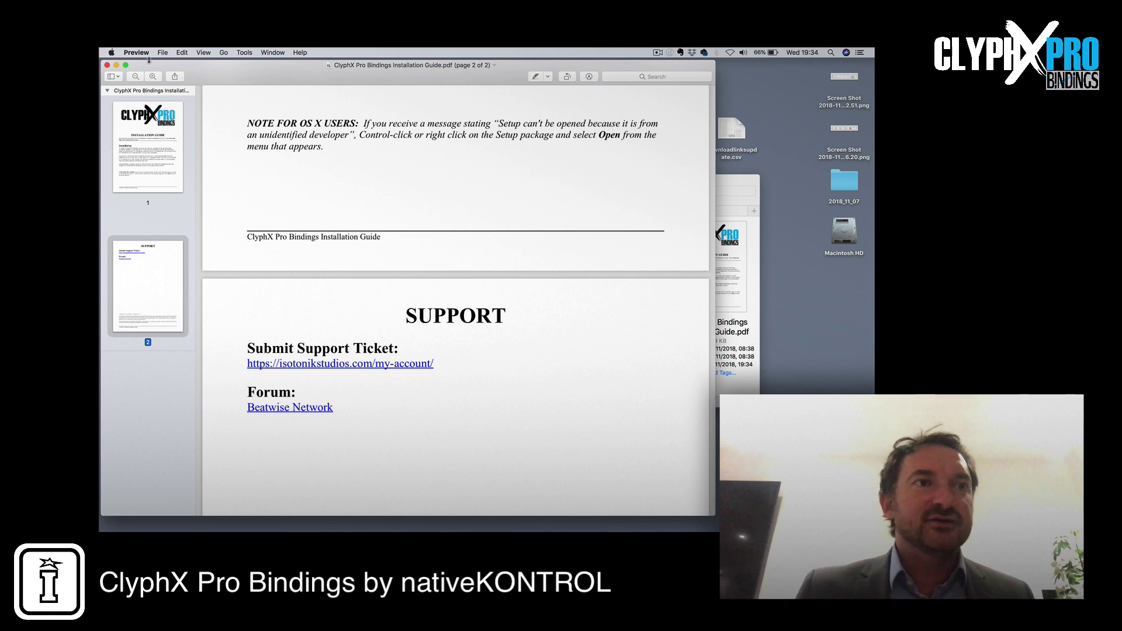
click(107, 65)
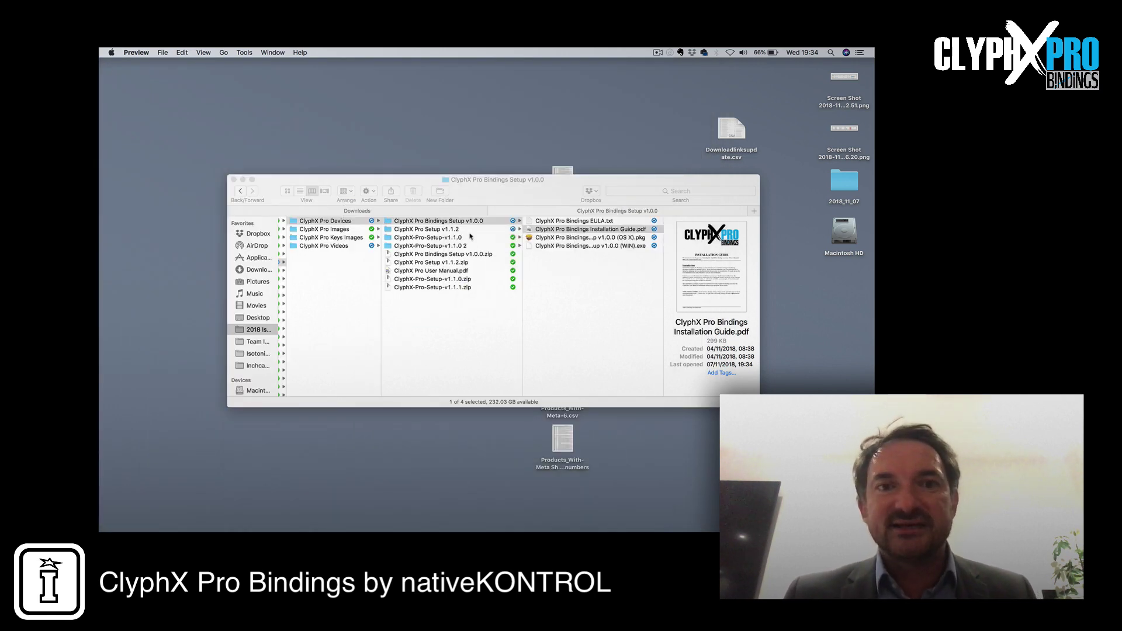
Step: Open ClyphX Pro User Manual.pdf from ClyphX Pro Setup v1.1.2 and scroll to page 3
click(431, 231)
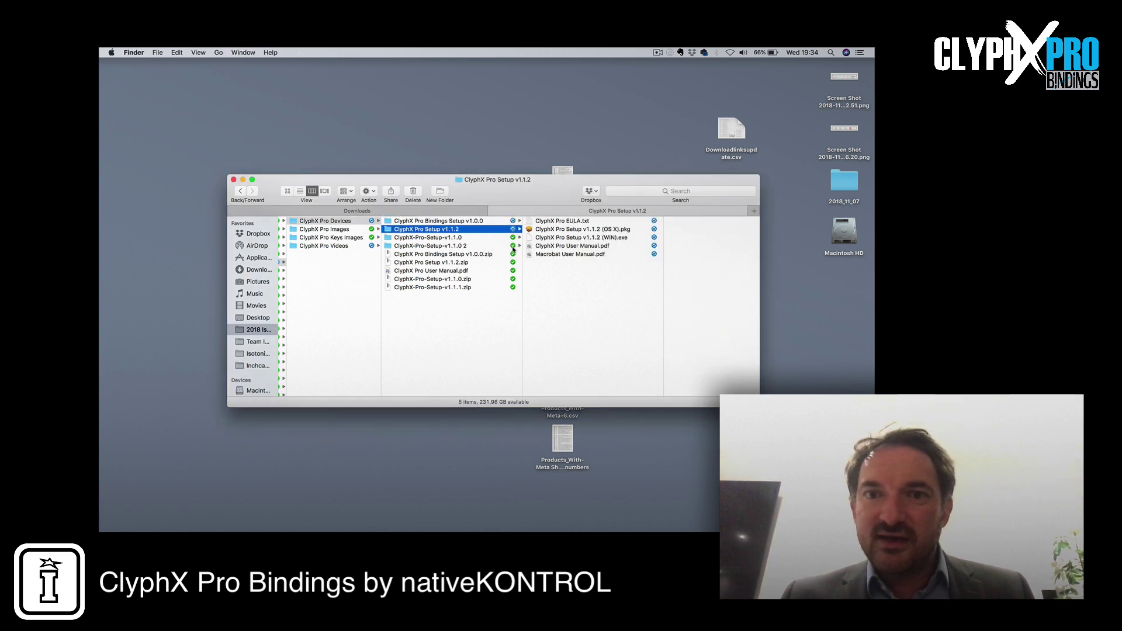
double_click(563, 248)
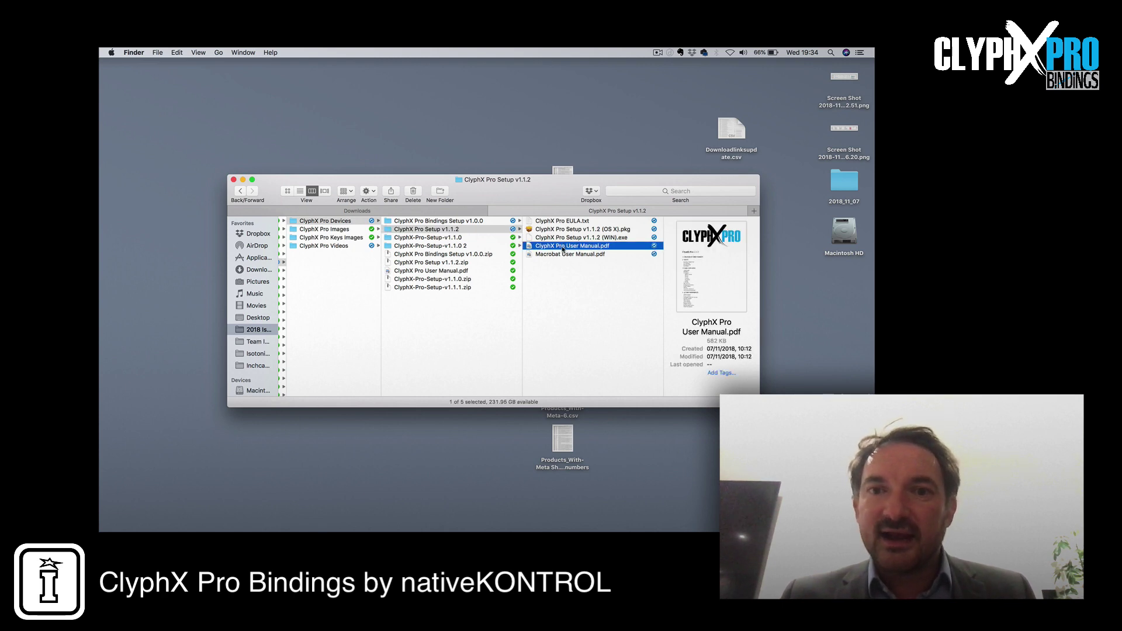
scroll(409, 238, down, 15)
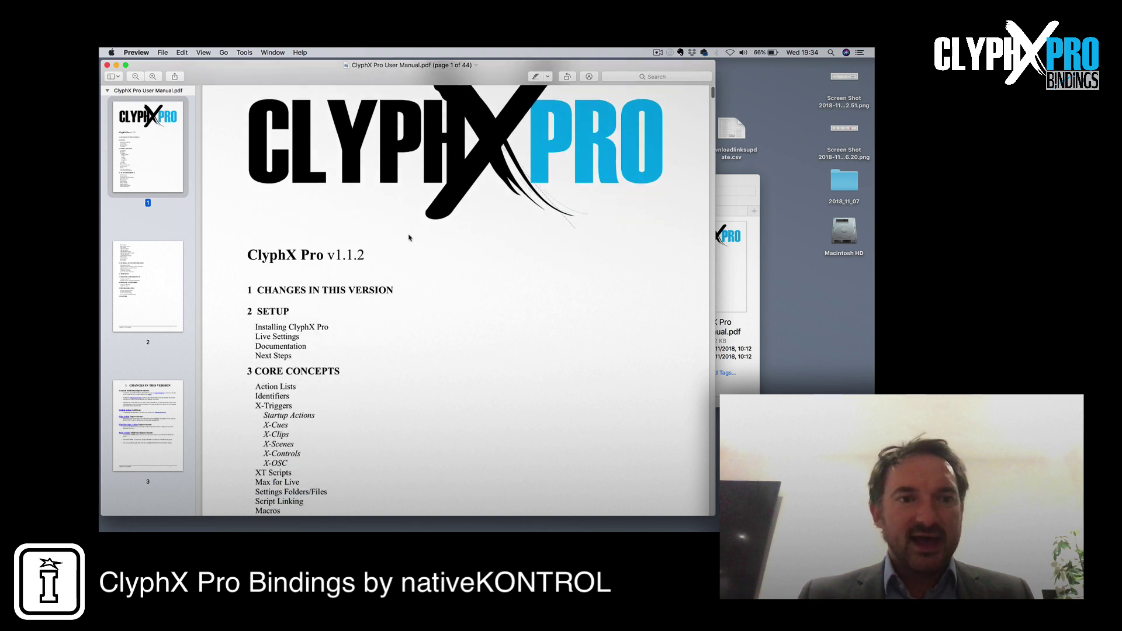
scroll(409, 238, down, 10)
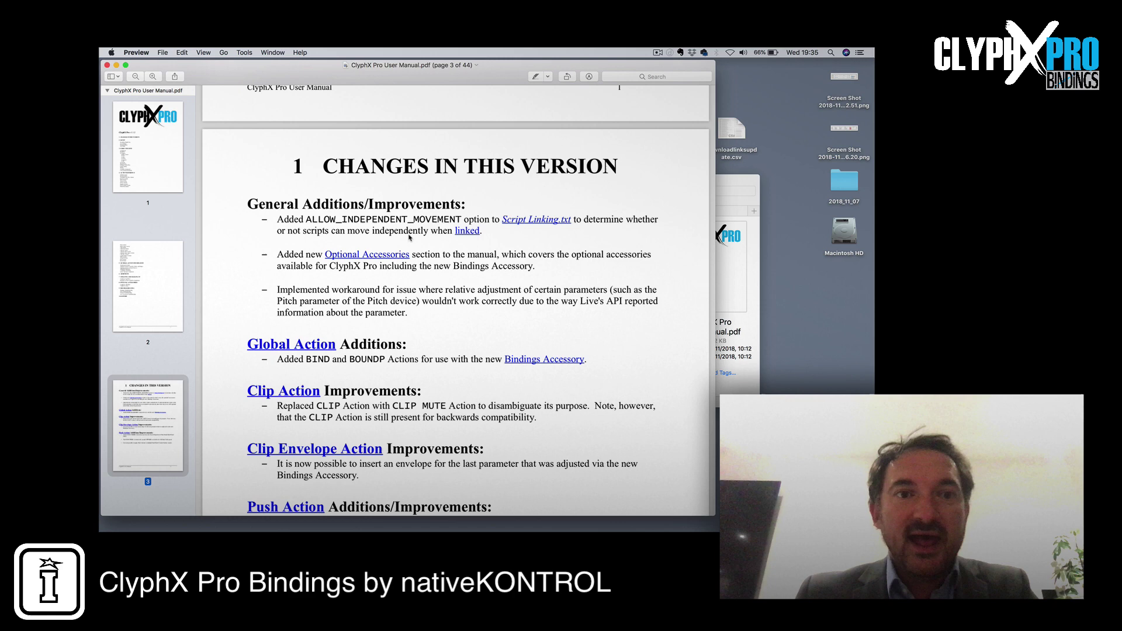
scroll(409, 237, down, 1)
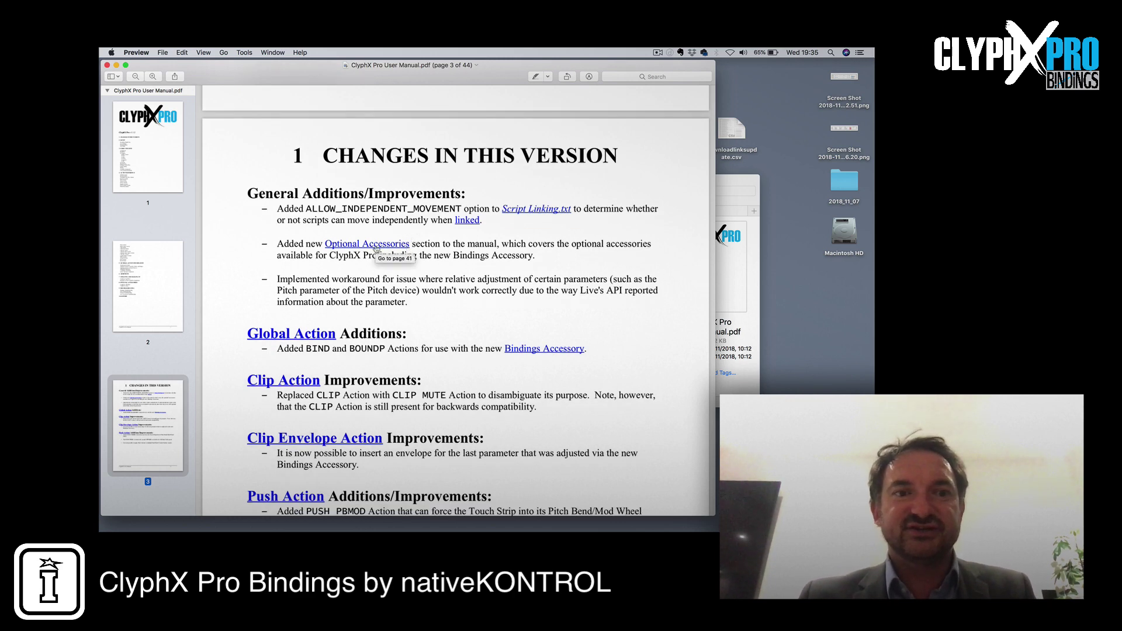
scroll(376, 248, down, 5)
scroll(377, 299, down, 5)
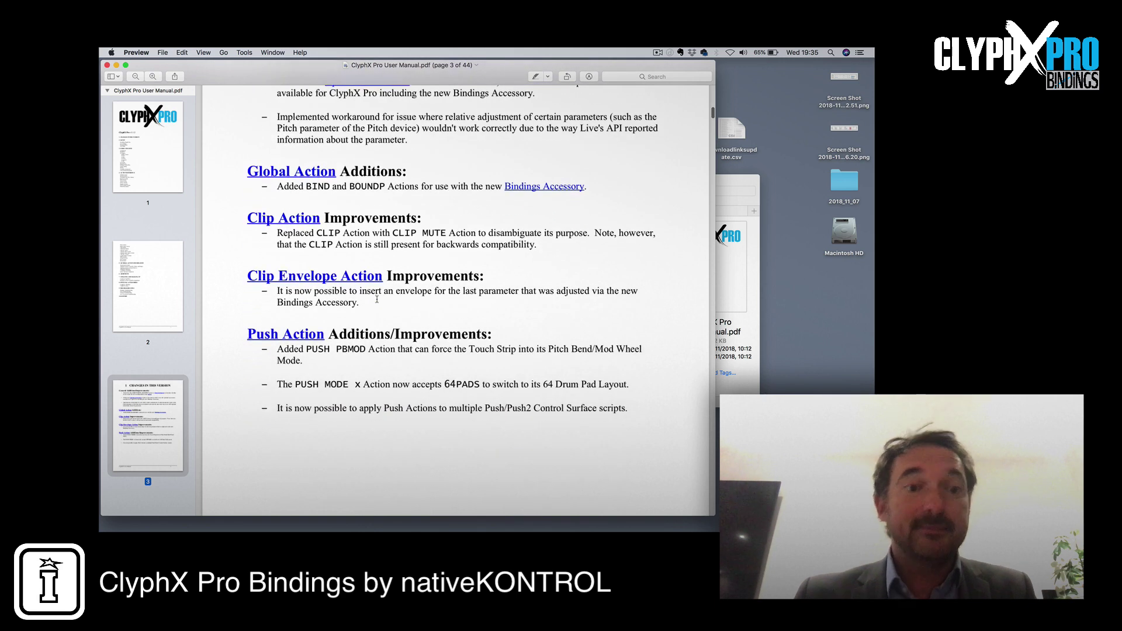
scroll(377, 299, up, 8)
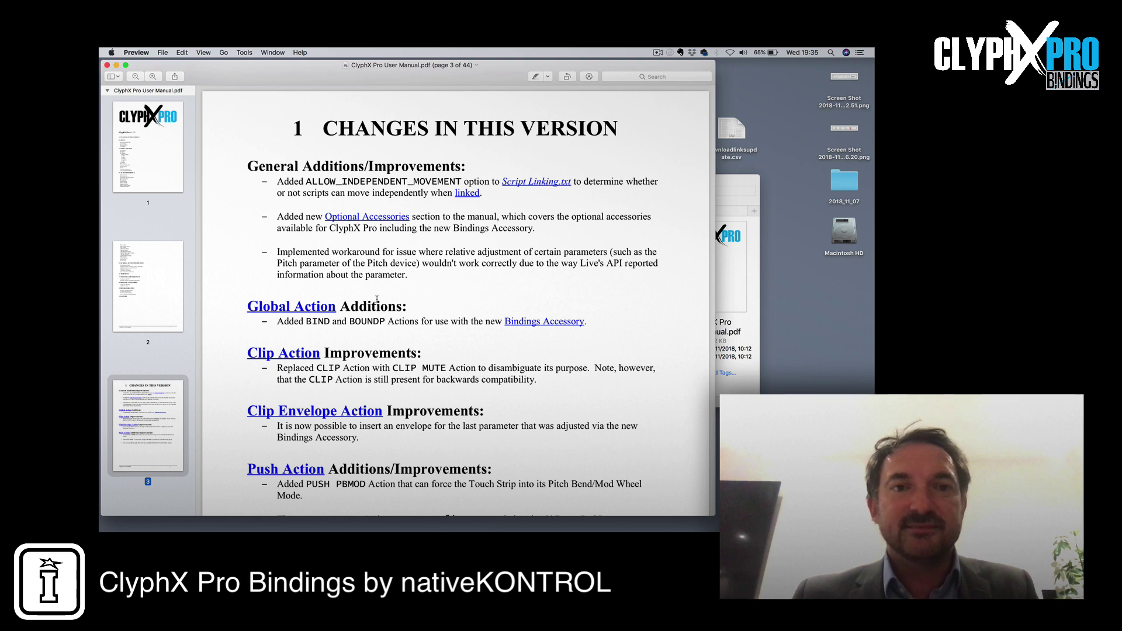
click(379, 222)
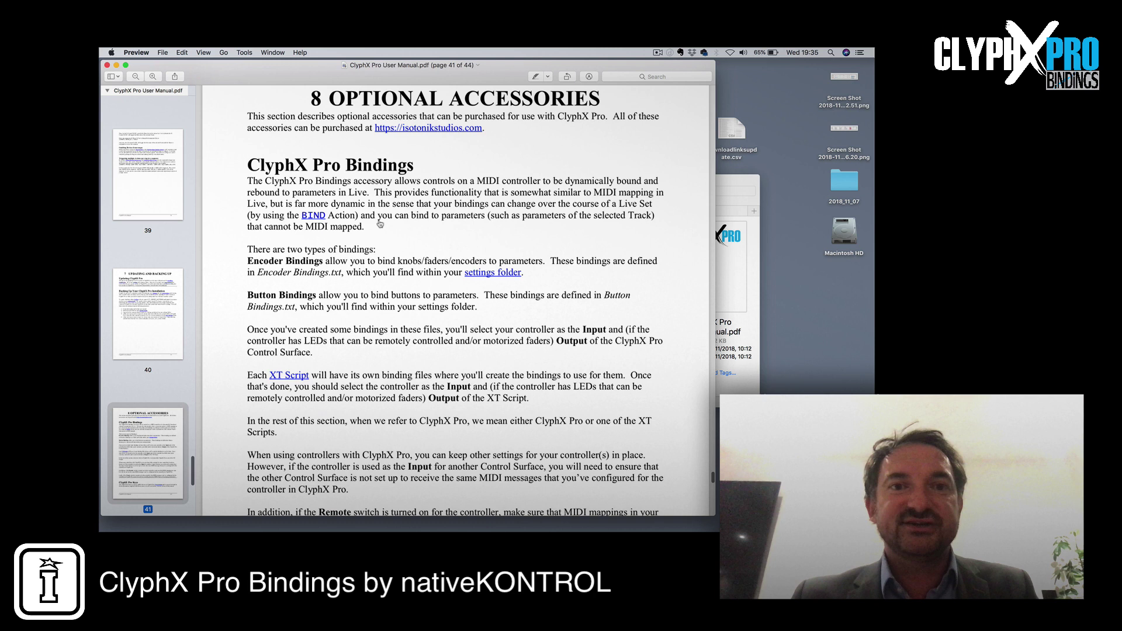